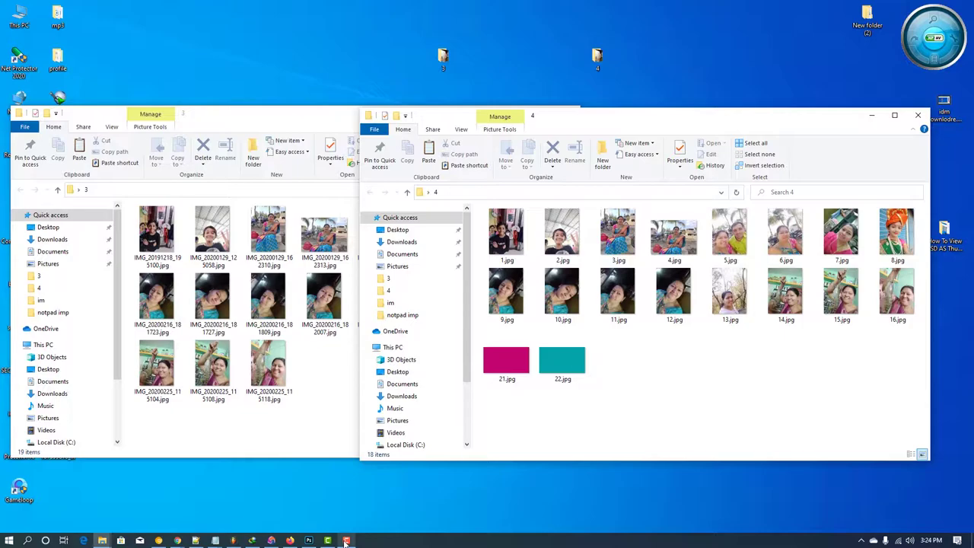
- Review the photos in folders 3 and 4, then open the VisiPics download page in Chrome
{"action": "left_click", "coordinate": [213, 366]}
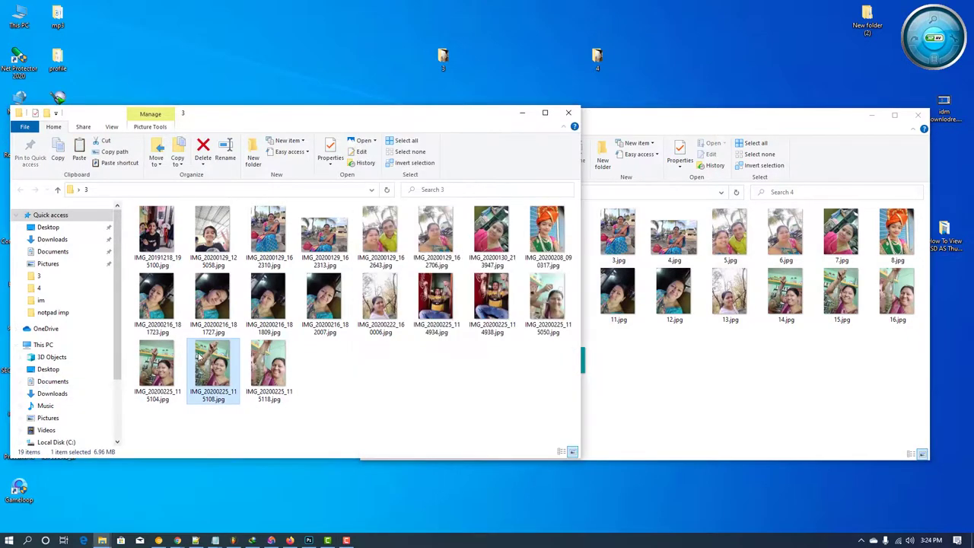
{"action": "left_click", "coordinate": [711, 332]}
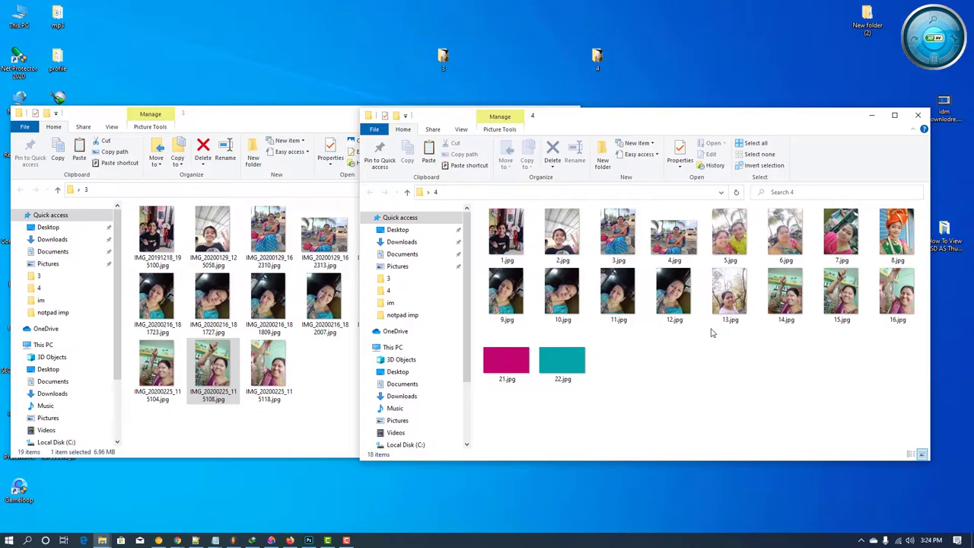
{"action": "left_click", "coordinate": [177, 540]}
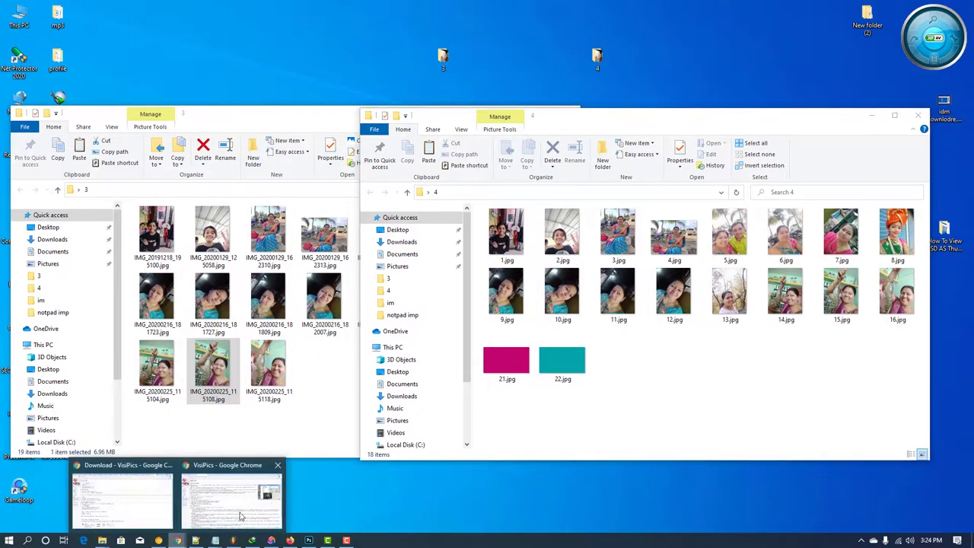
{"action": "left_click", "coordinate": [240, 516]}
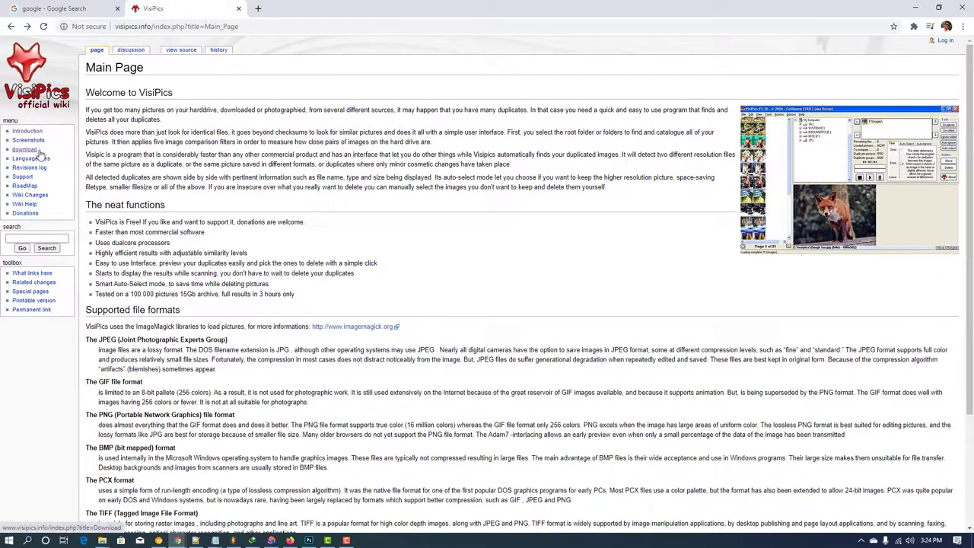
{"action": "left_click", "coordinate": [34, 152]}
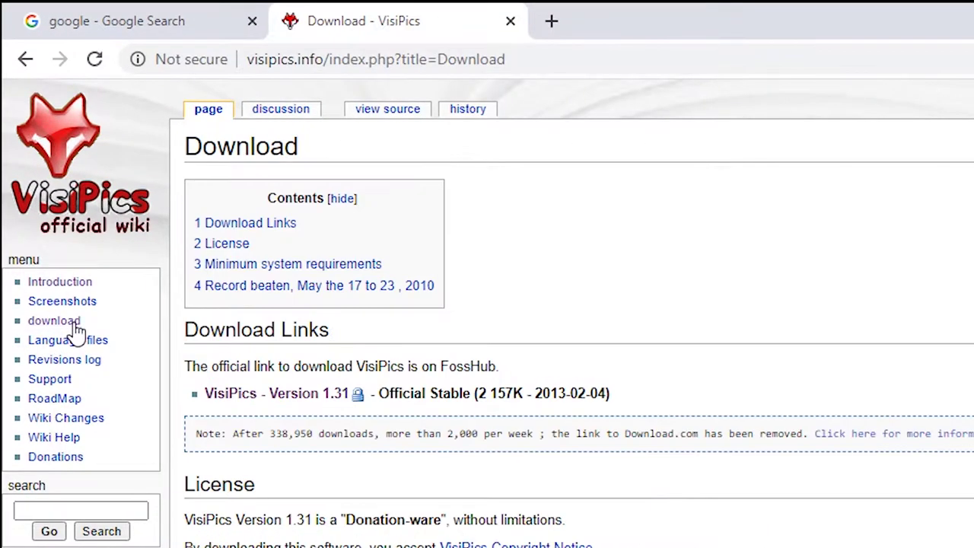
- Download the VisiPics 1.31 Windows installer from FossHub, saving it to the Desktop
{"action": "left_click", "coordinate": [340, 408]}
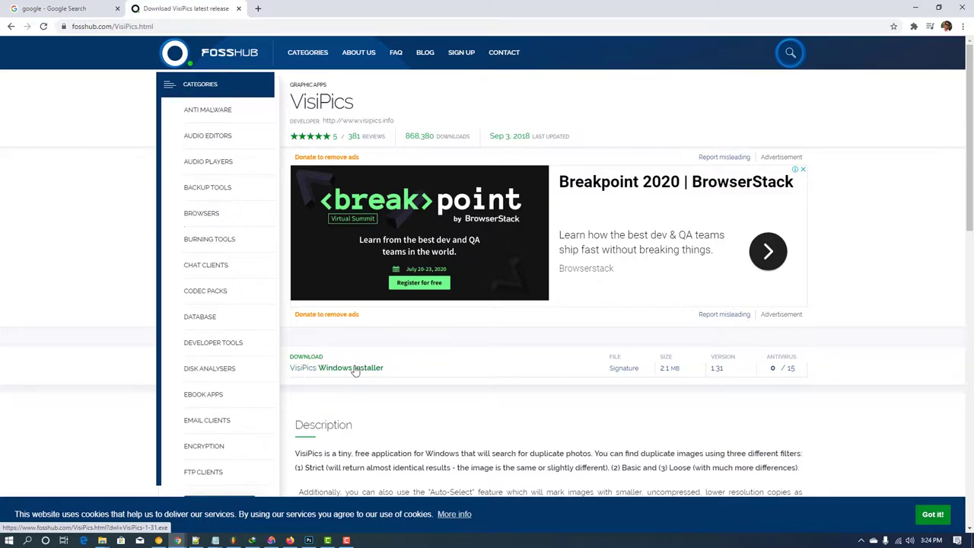
{"action": "left_click", "coordinate": [354, 370]}
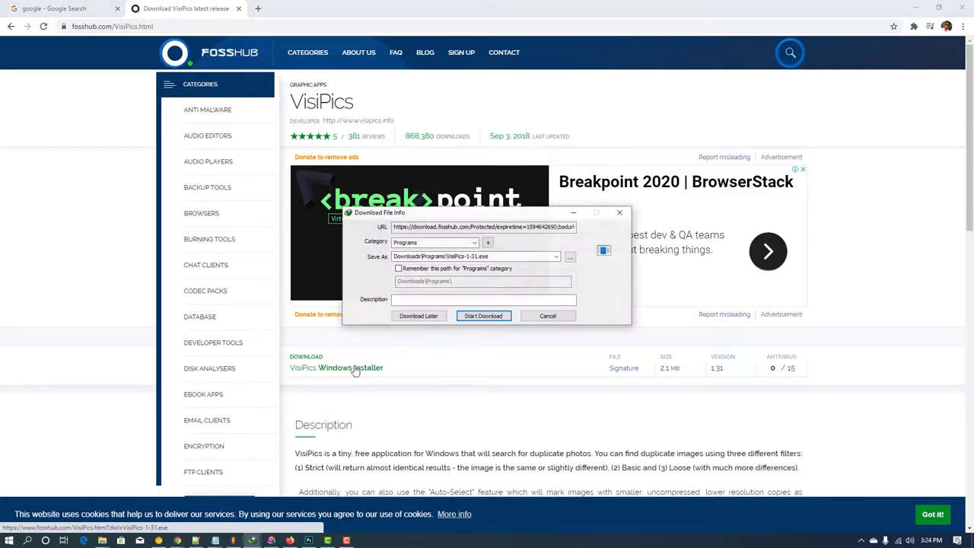
{"action": "left_click", "coordinate": [569, 258]}
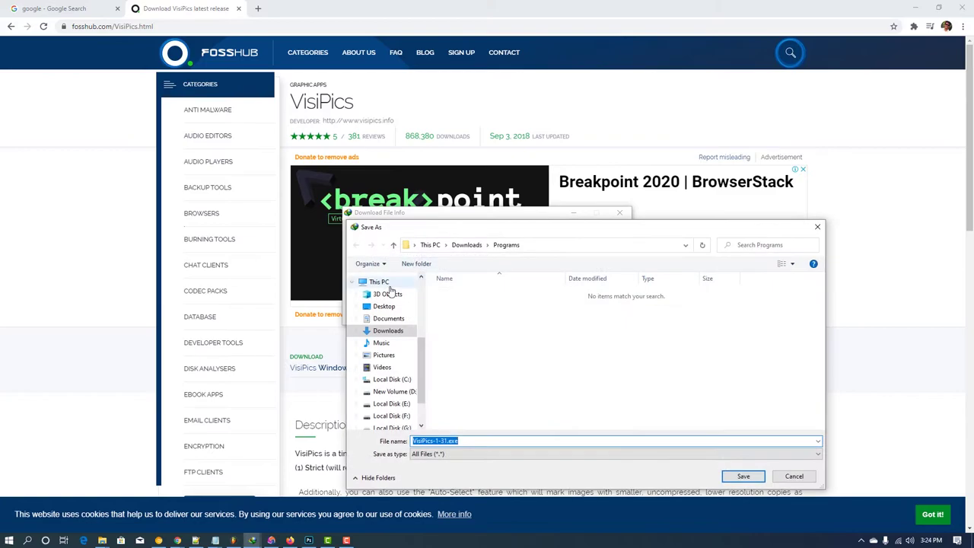
{"action": "left_click", "coordinate": [375, 307]}
{"action": "left_click", "coordinate": [740, 476]}
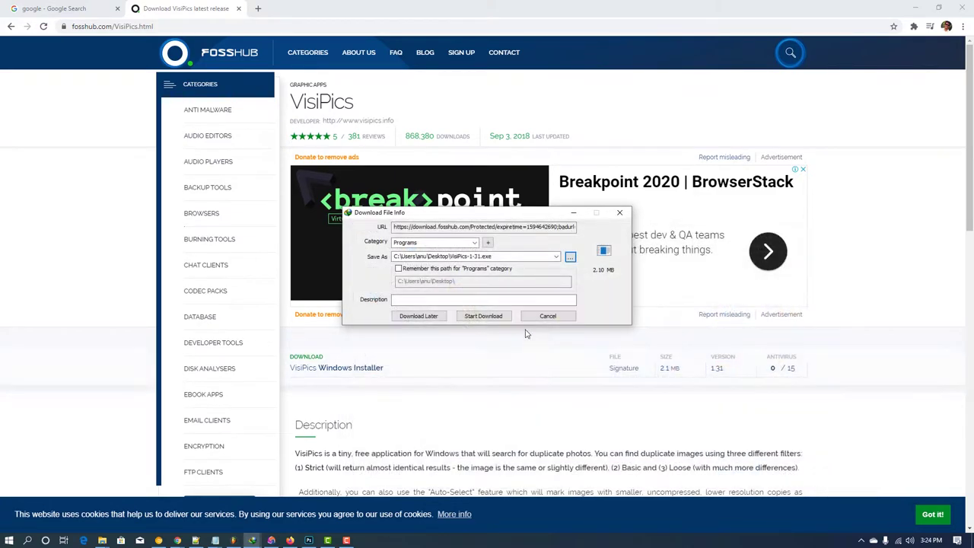
{"action": "left_click", "coordinate": [484, 315]}
- Minimize Chrome and both folder windows, then launch VisiPics-1-31.exe from the desktop
{"action": "left_click", "coordinate": [915, 8]}
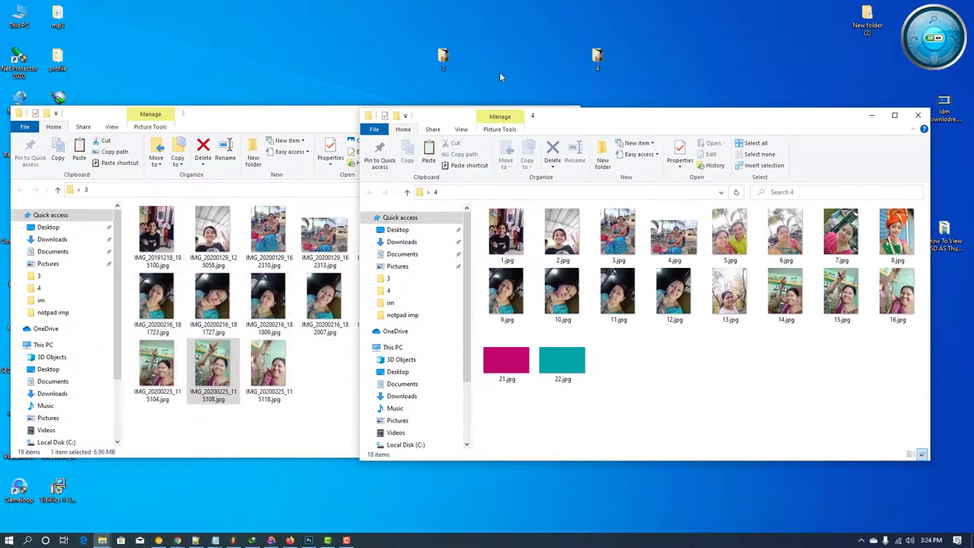
{"action": "left_click", "coordinate": [871, 115]}
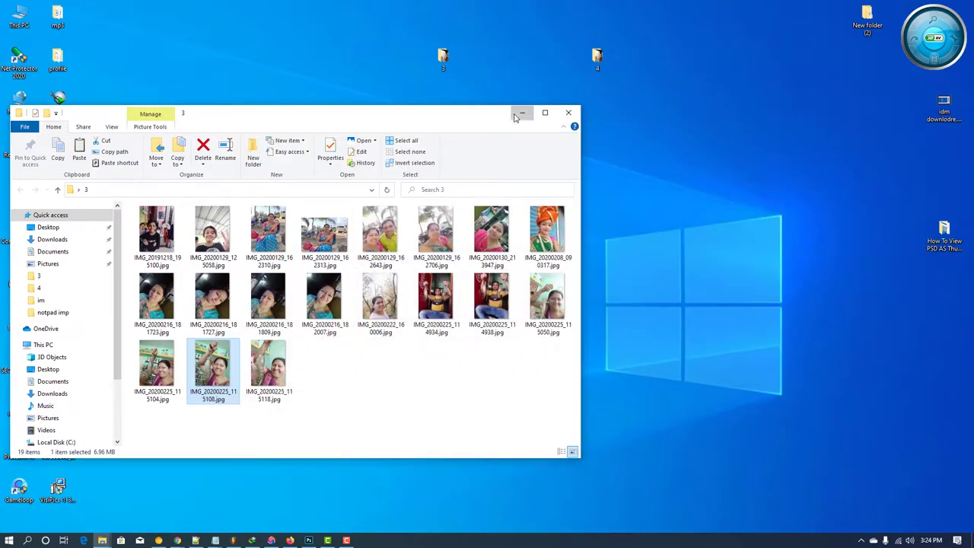
{"action": "left_click", "coordinate": [528, 114]}
{"action": "left_click_drag", "start_coordinate": [75, 484], "coordinate": [438, 334]}
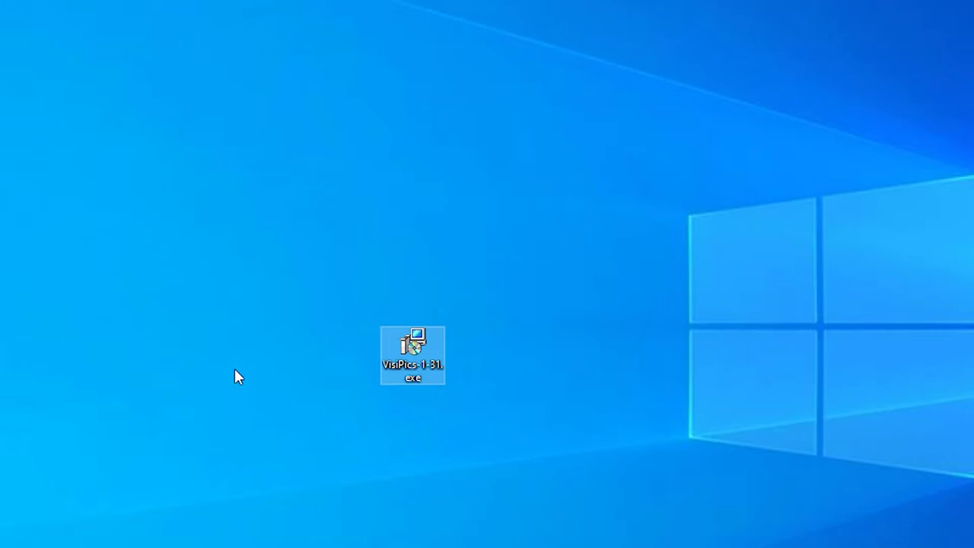
{"action": "double_click", "coordinate": [419, 359]}
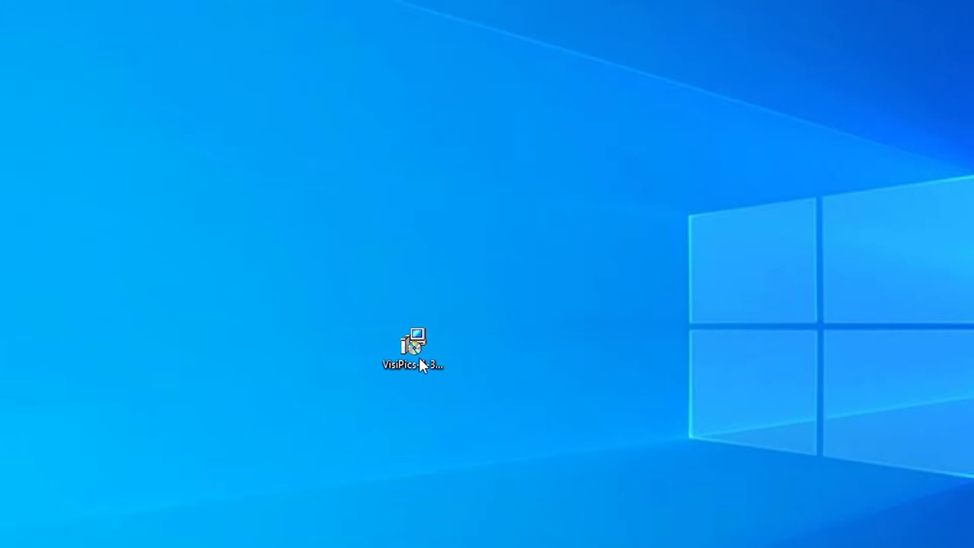
- Accept the license and install VisiPics with the default folder and Start Menu settings, launching it on finish
{"action": "key", "text": "Return"}
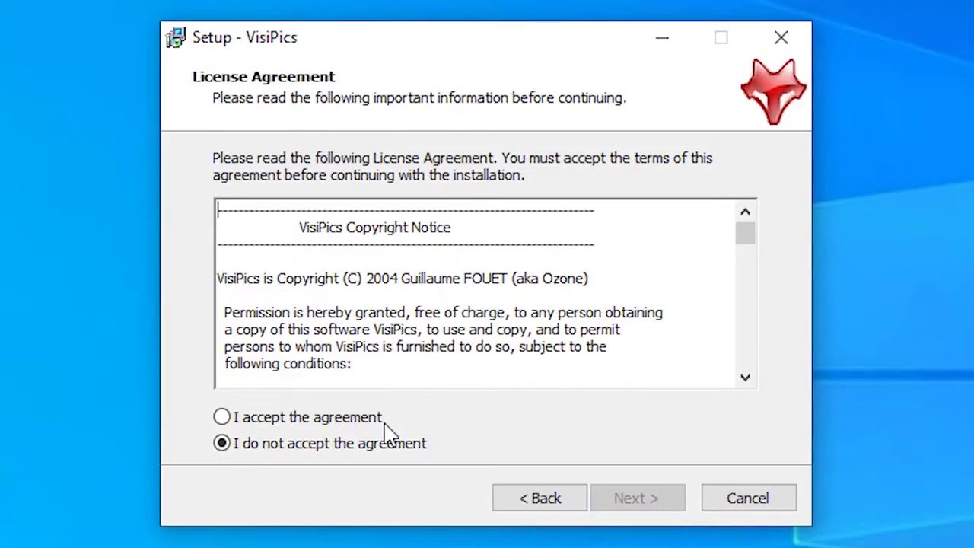
{"action": "left_click", "coordinate": [385, 424]}
{"action": "key", "text": "Return"}
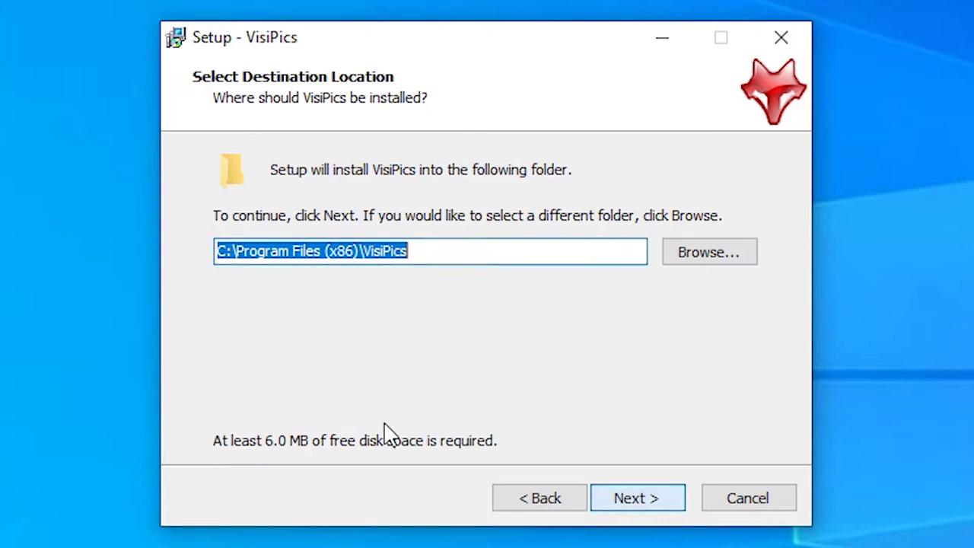
{"action": "key", "text": "Return"}
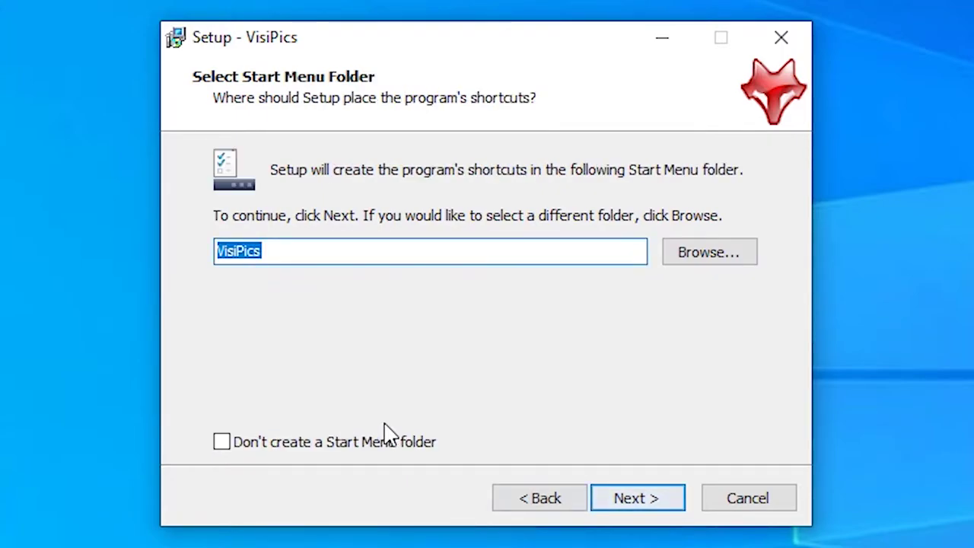
{"action": "key", "text": "Return"}
{"action": "key", "text": "Return"}
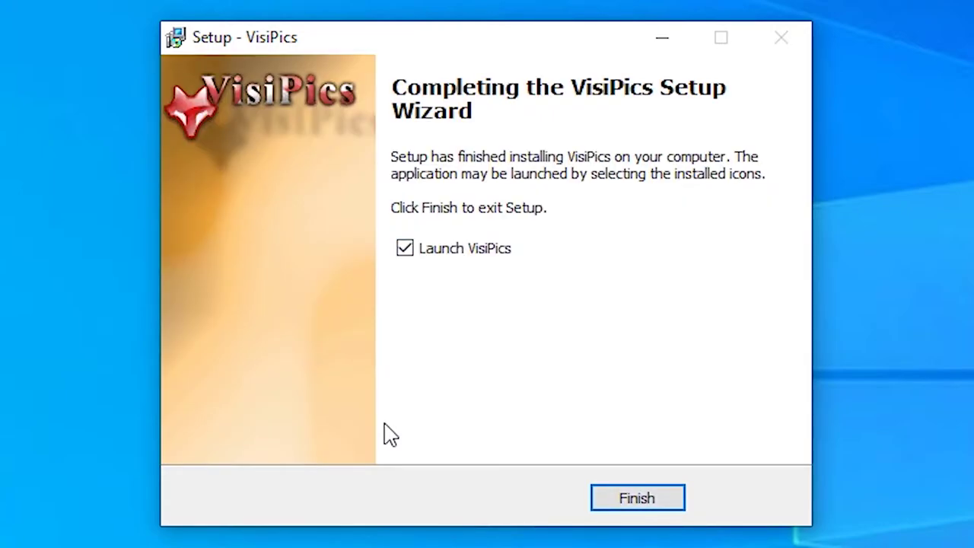
{"action": "key", "text": "Return"}
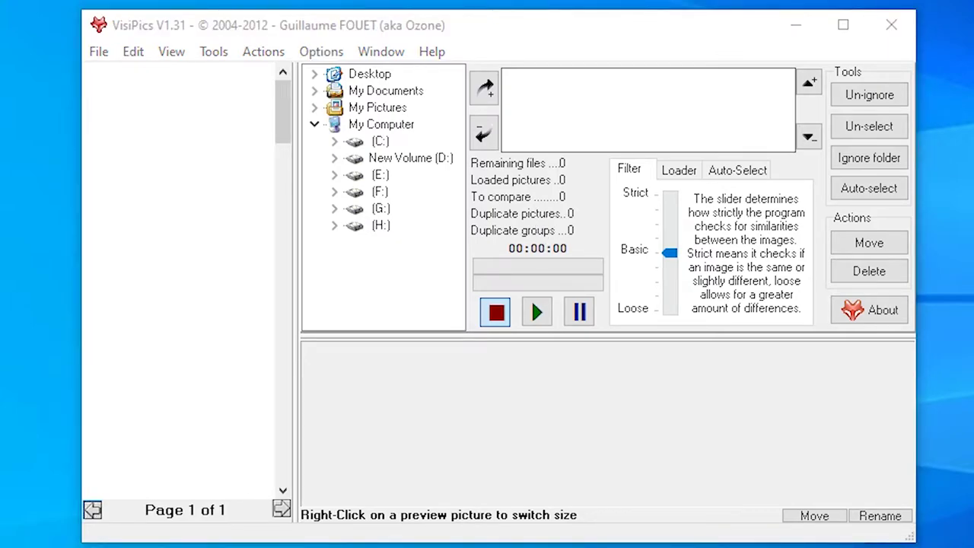
- From the Desktop folder tree, add folder 3 and then folder 4 to the VisiPics scan list
{"action": "left_click", "coordinate": [314, 74]}
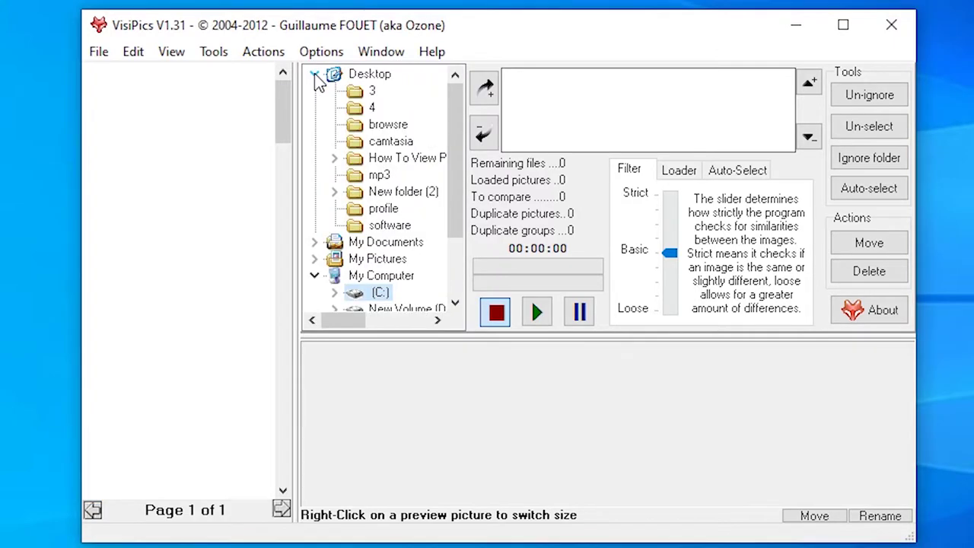
{"action": "left_click", "coordinate": [373, 94]}
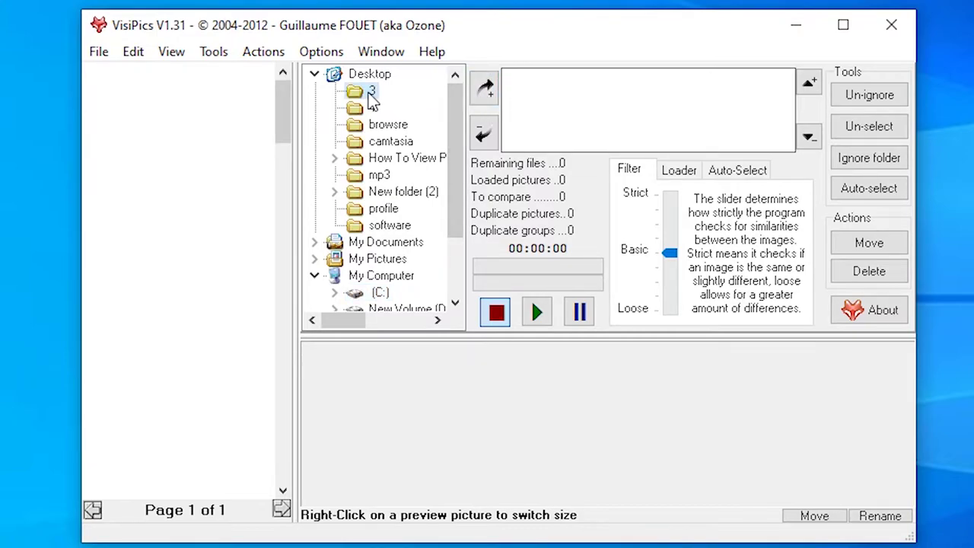
{"action": "left_click", "coordinate": [493, 99]}
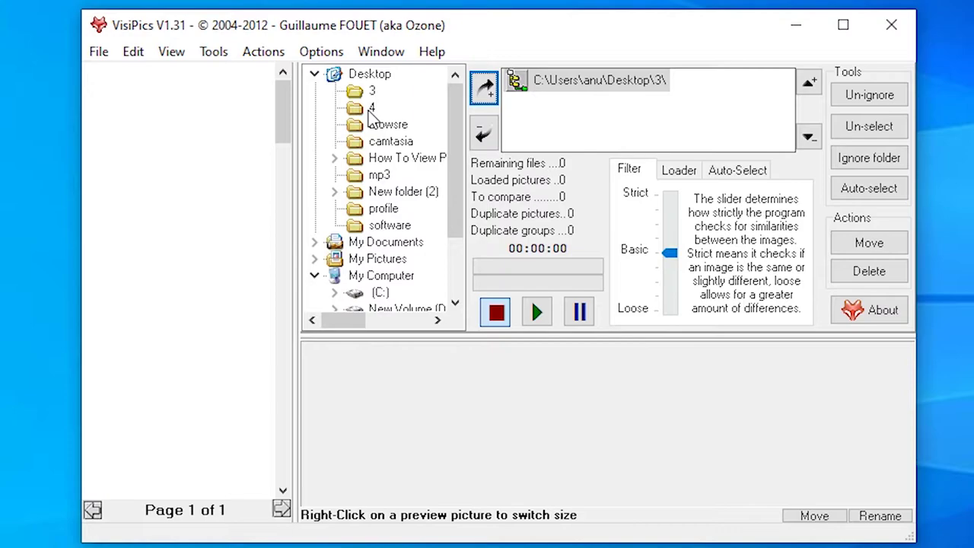
{"action": "left_click", "coordinate": [371, 107]}
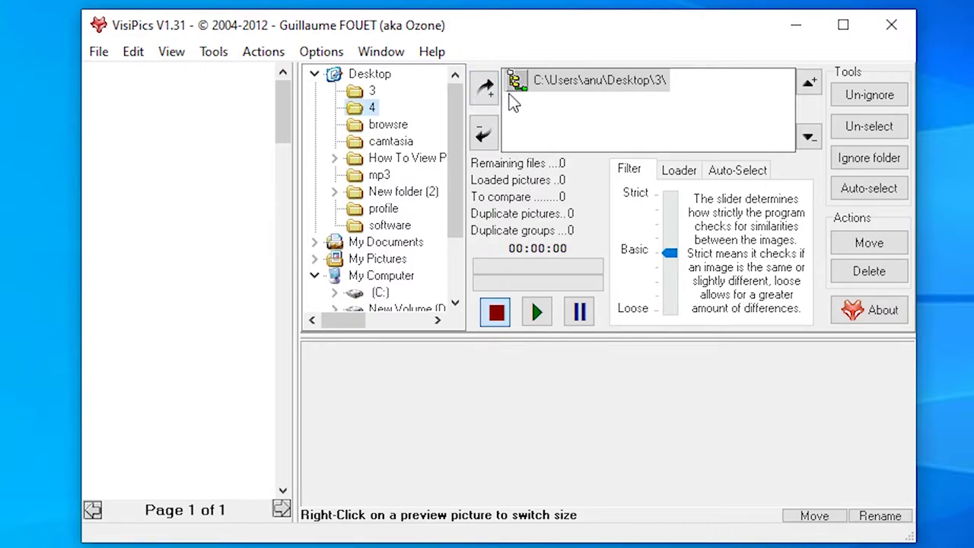
{"action": "left_click", "coordinate": [485, 96]}
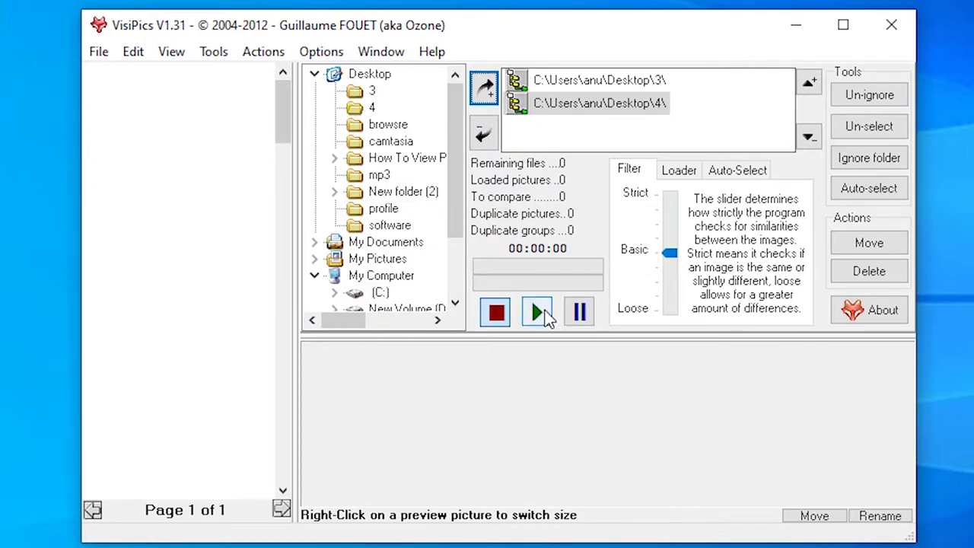
- Run the duplicate scan, which finds 32 duplicates in 16 groups, and test marking thumbnails
{"action": "left_click", "coordinate": [541, 314]}
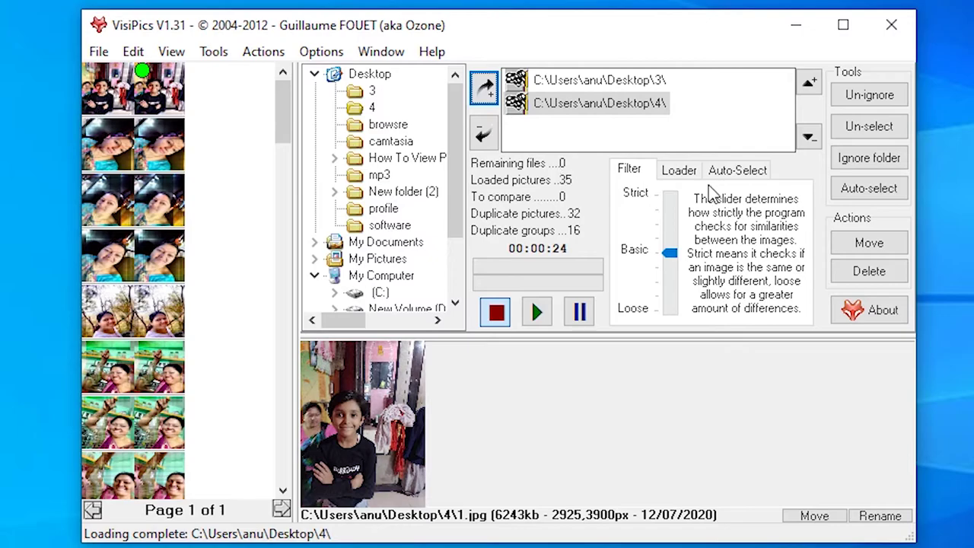
{"action": "left_click", "coordinate": [857, 192]}
{"action": "left_click", "coordinate": [107, 194]}
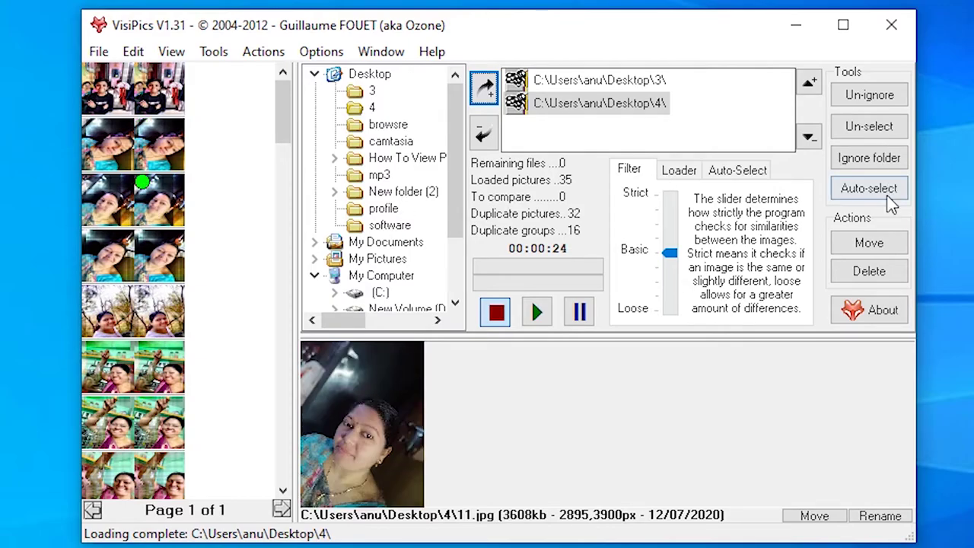
- Auto-select one picture per duplicate group and delete the 16 marked files to the Trash
{"action": "left_click", "coordinate": [855, 194]}
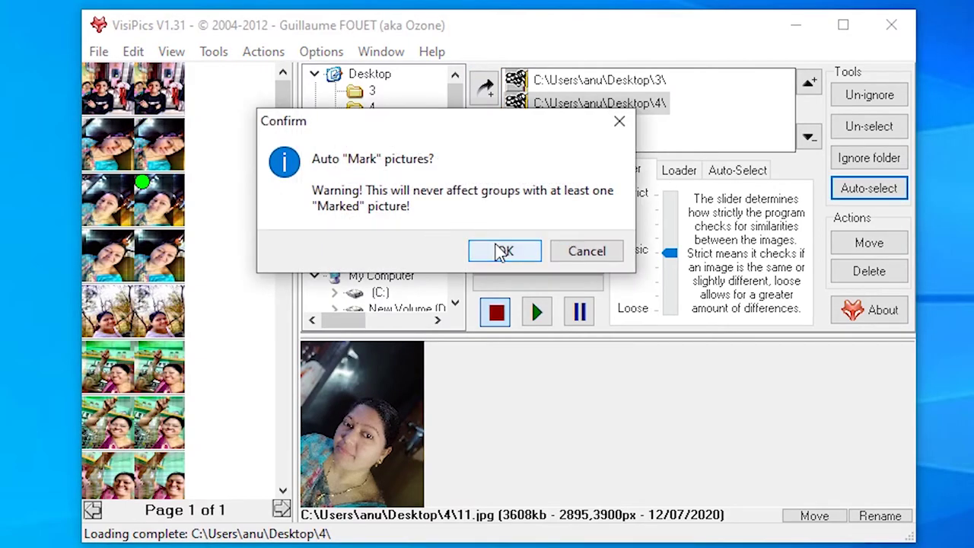
{"action": "left_click", "coordinate": [499, 250]}
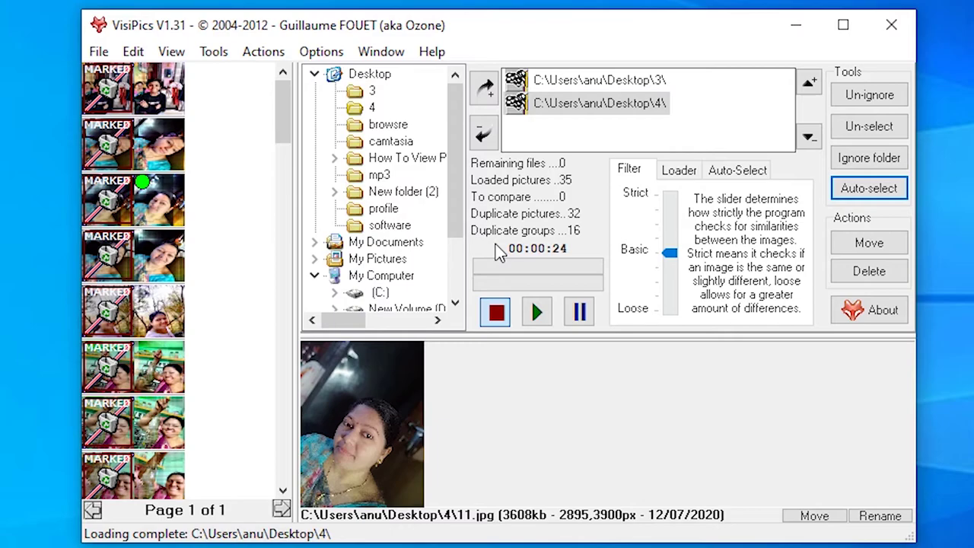
{"action": "left_click", "coordinate": [900, 275]}
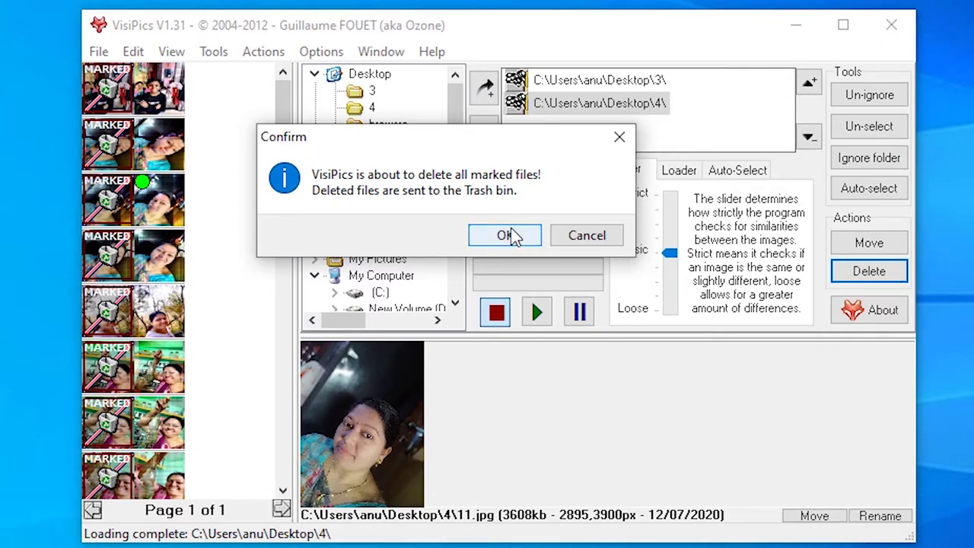
{"action": "left_click", "coordinate": [512, 237]}
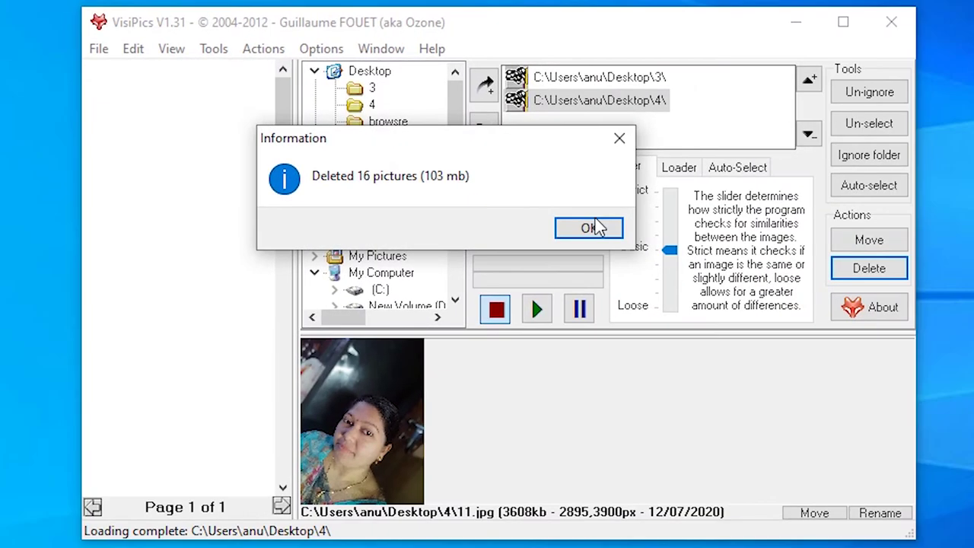
- Dismiss the deletion notice, reopen folder 4 beside folder 3, and select 22.jpg
{"action": "left_click", "coordinate": [597, 226]}
{"action": "left_click", "coordinate": [808, 30]}
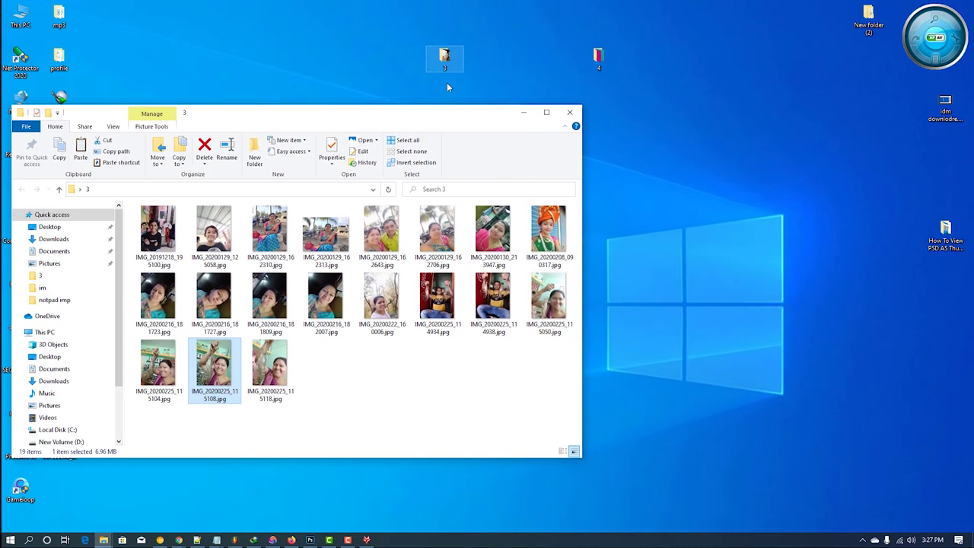
{"action": "double_click", "coordinate": [597, 52]}
{"action": "left_click_drag", "start_coordinate": [656, 111], "coordinate": [723, 107]}
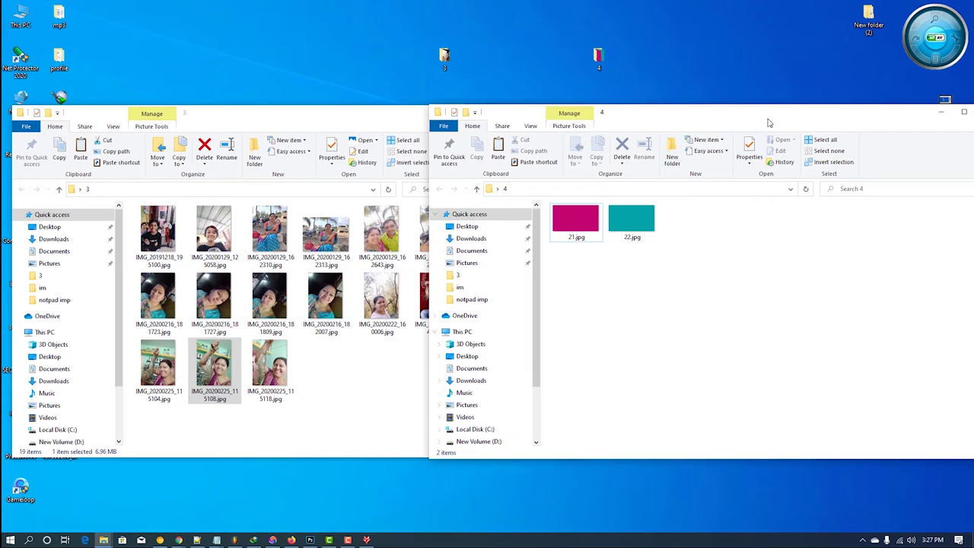
{"action": "left_click_drag", "start_coordinate": [659, 116], "coordinate": [792, 116]}
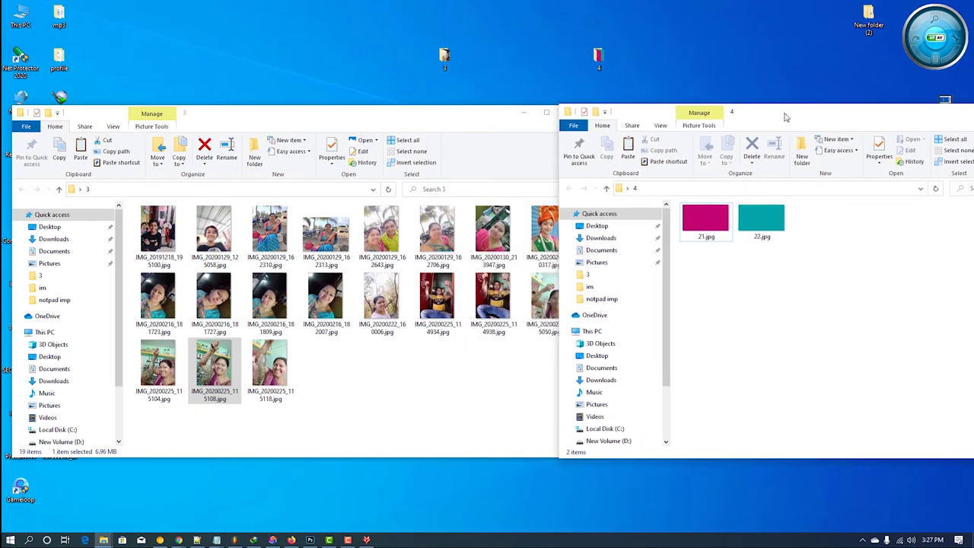
{"action": "left_click", "coordinate": [760, 232]}
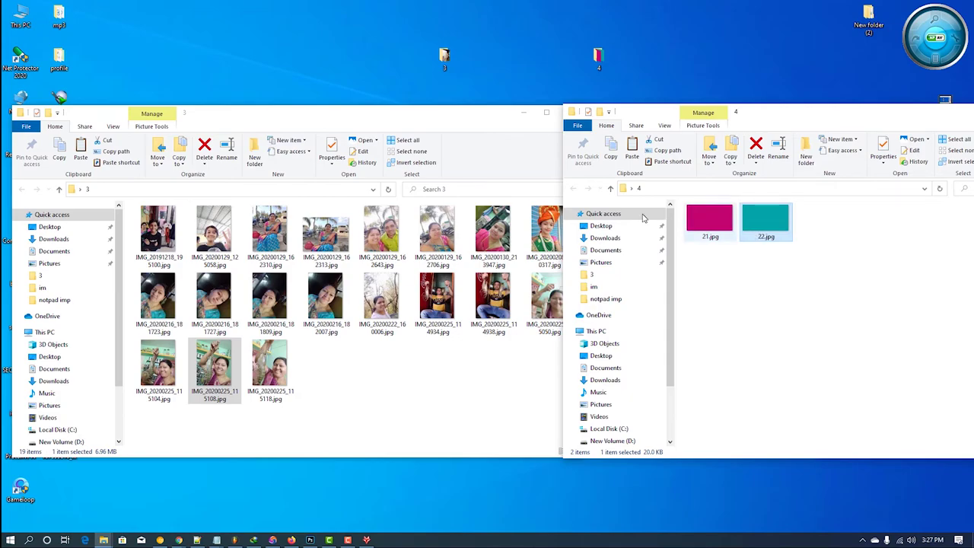